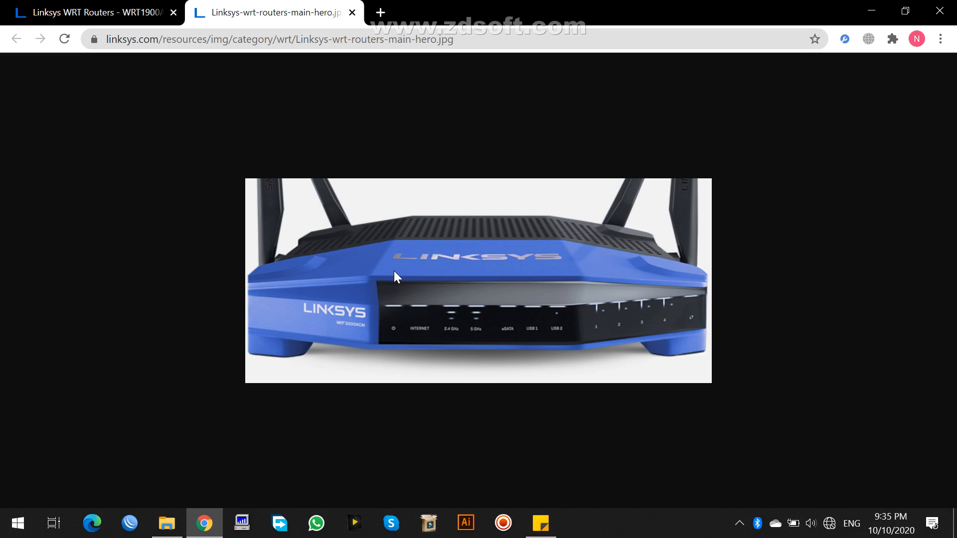
- View the Linksys WRT router listing and the router's product image, and minimize the browser window
{"action": "left_click", "coordinate": [110, 10]}
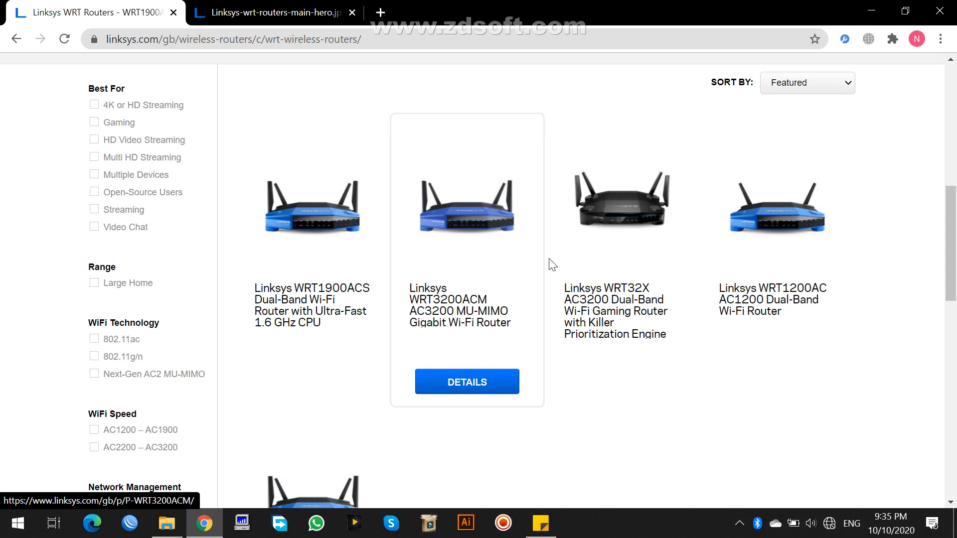
{"action": "left_click", "coordinate": [305, 7]}
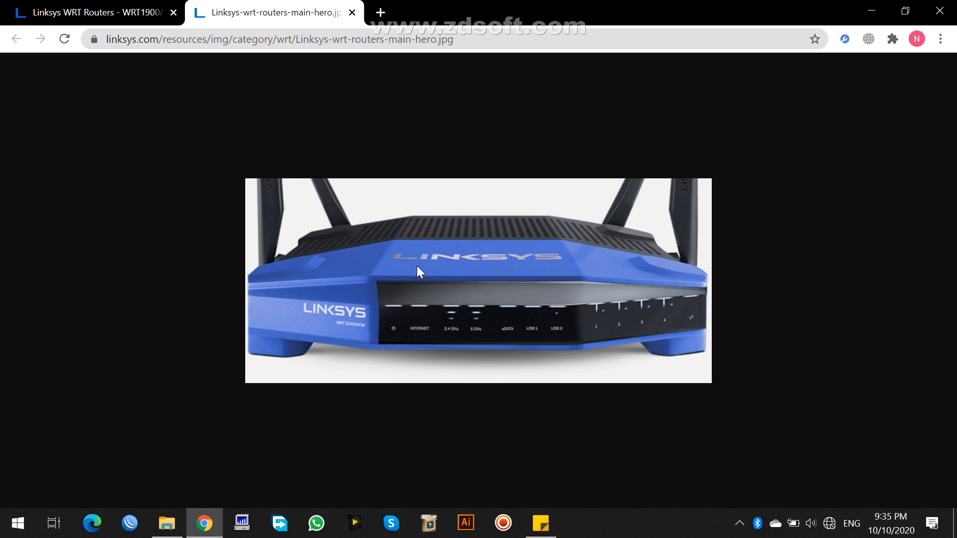
{"action": "left_click", "coordinate": [868, 19]}
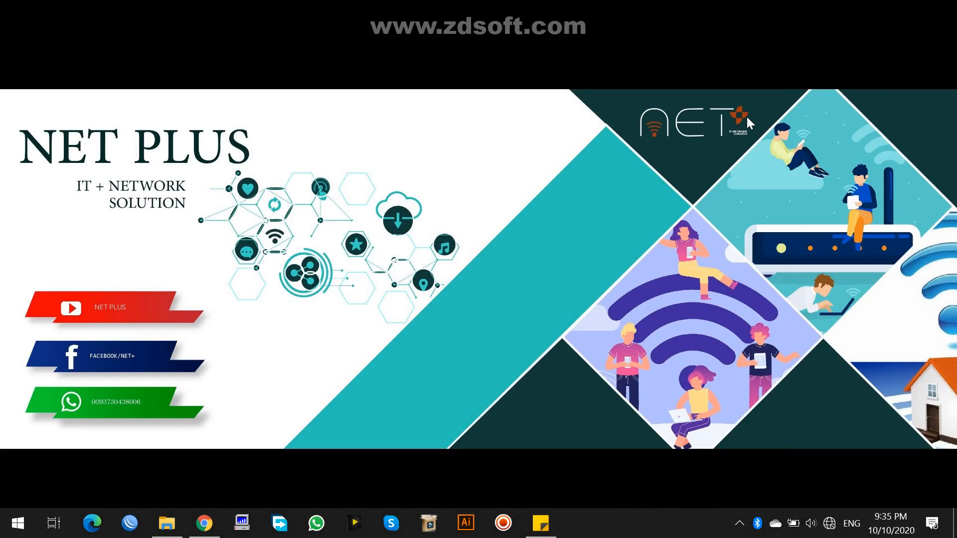
- Switch to the sticky note, write the router address 192.168.1.1 below two blank lines, and highlight it
{"action": "left_click", "coordinate": [541, 523]}
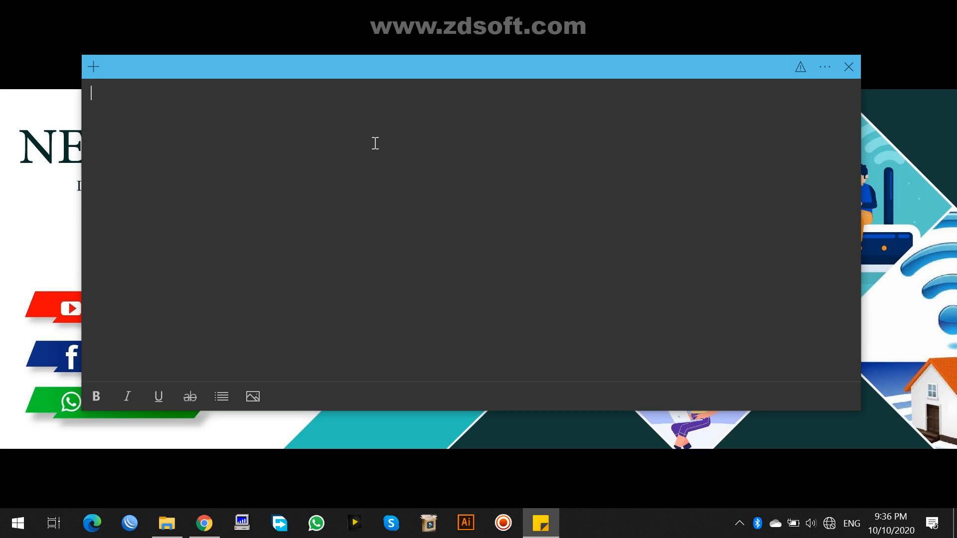
{"action": "key", "text": "Return"}
{"action": "key", "text": "Return"}
{"action": "type", "text": "192.168.1.1"}
{"action": "left_click_drag", "start_coordinate": [148, 120], "coordinate": [90, 118]}
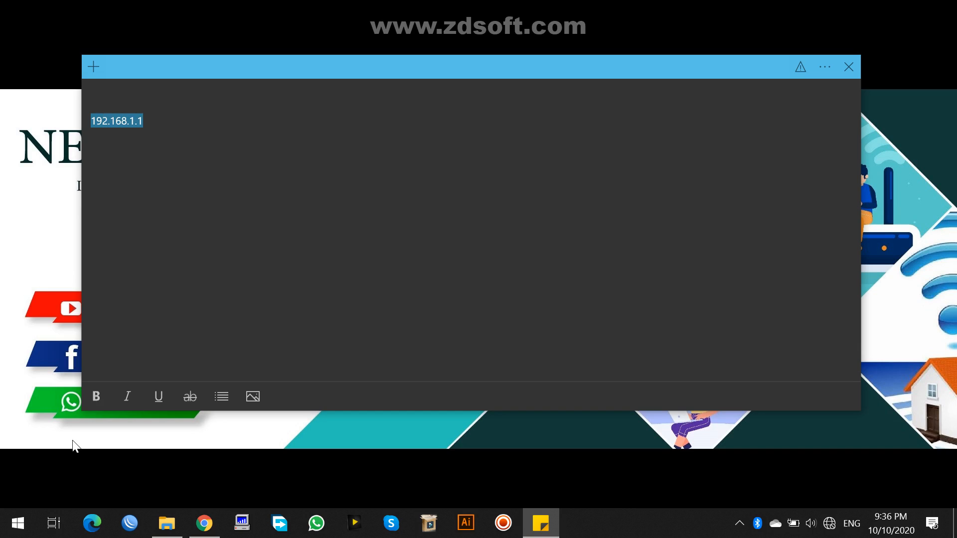
- Switch to Microsoft Edge and load the router's address 192.168.1.1
{"action": "left_click", "coordinate": [92, 523]}
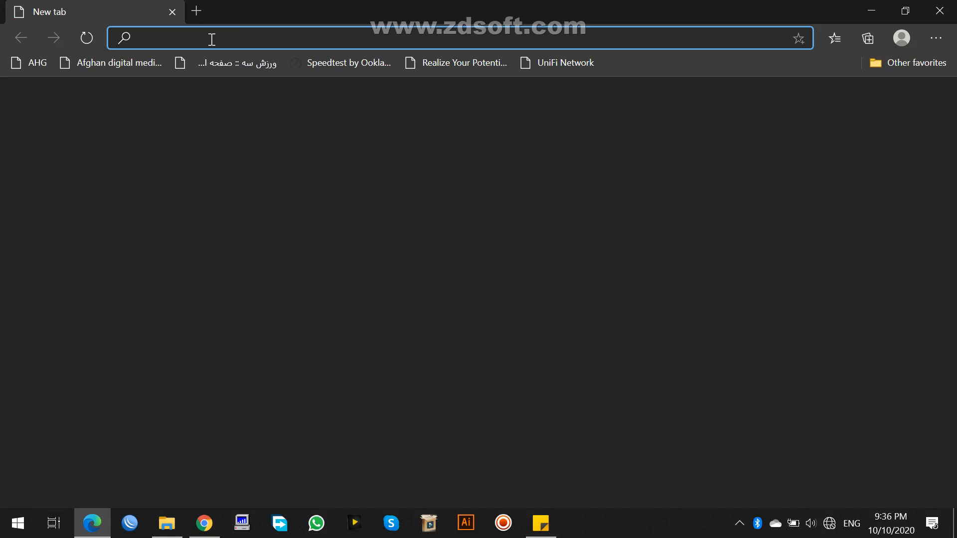
{"action": "type", "text": "1"}
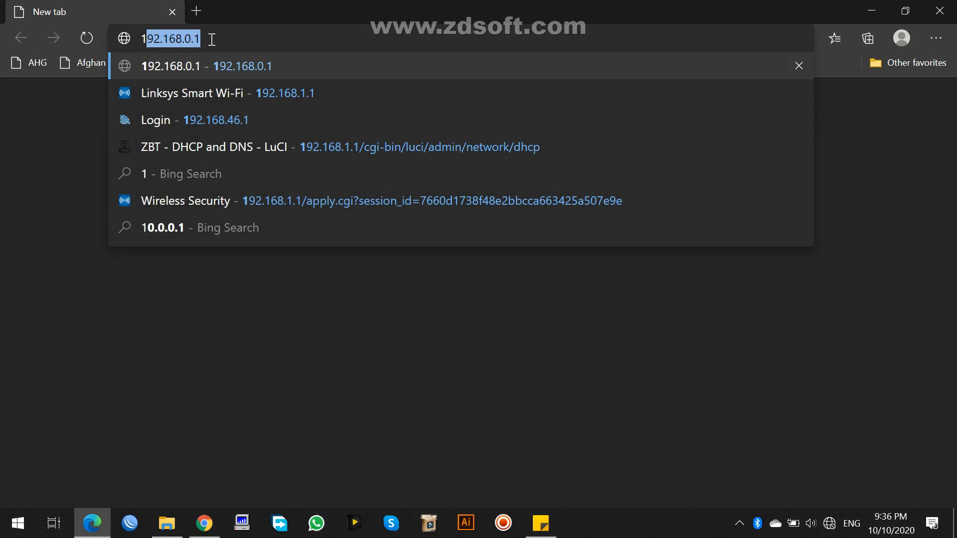
{"action": "type", "text": "92.168.0.1"}
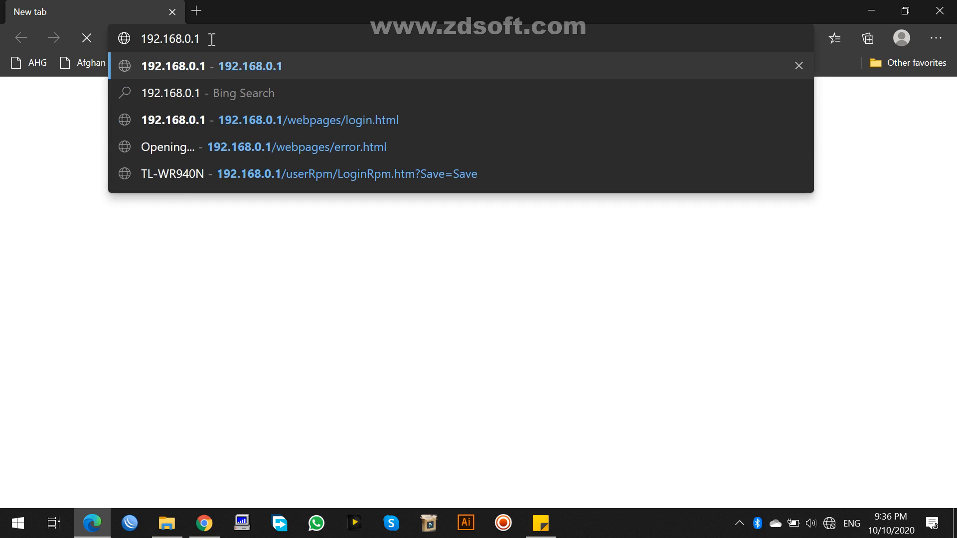
{"action": "key", "text": "BackSpace"}
{"action": "key", "text": "BackSpace"}
{"action": "key", "text": "BackSpace"}
{"action": "type", "text": "1.1"}
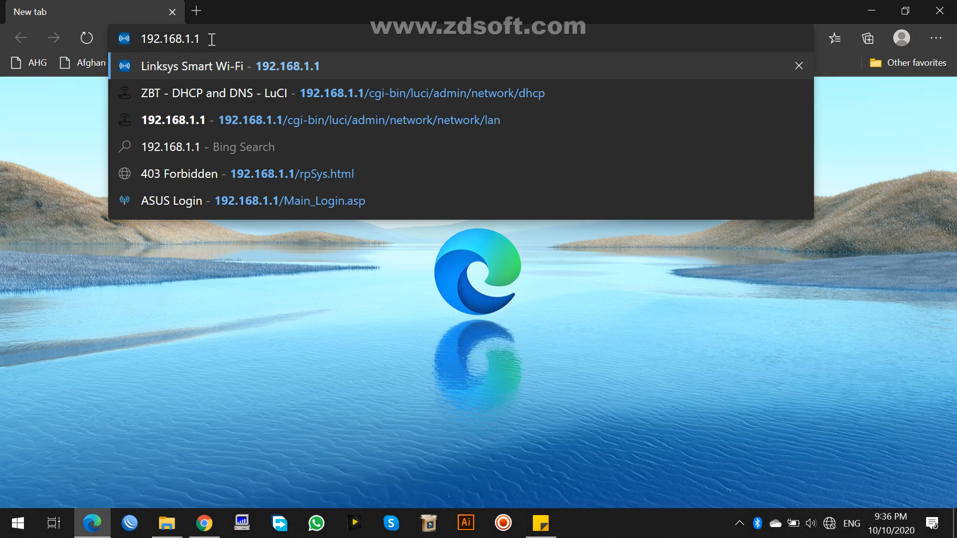
{"action": "key", "text": "Return"}
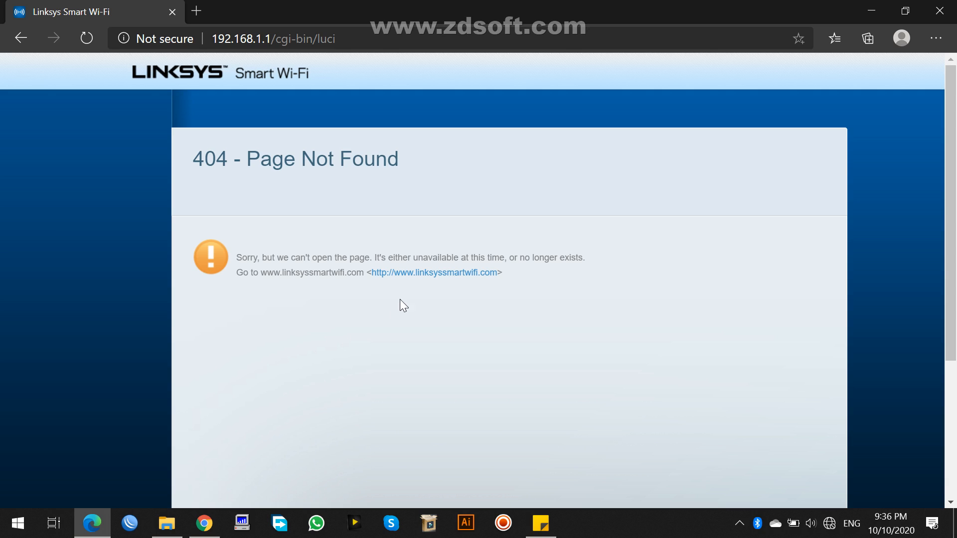
- Follow the linksyssmartwifi.com link and sign in to the router with the router password
{"action": "left_click", "coordinate": [420, 272]}
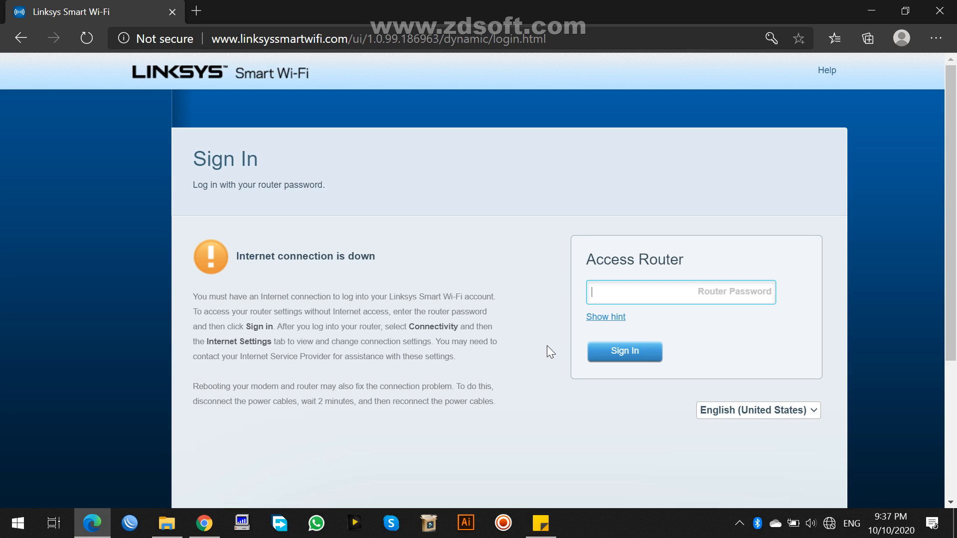
{"action": "type", "text": "•••••••••"}
{"action": "key", "text": "Return"}
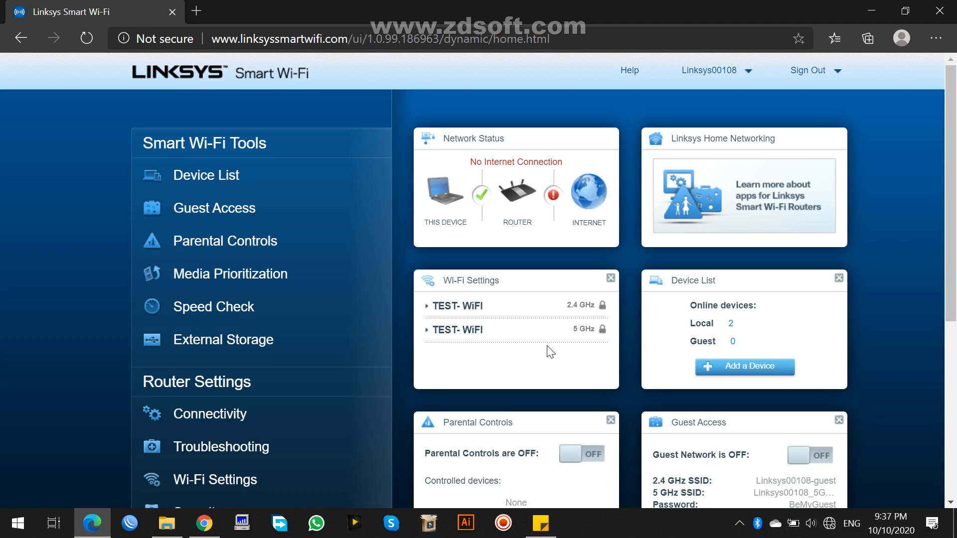
- Look over the router's home page, including the Smart Wi-Fi Tools, Router Settings and status widgets
{"action": "scroll", "coordinate": [551, 353], "scroll_direction": "down", "scroll_amount": 1}
{"action": "scroll", "coordinate": [550, 352], "scroll_direction": "up", "scroll_amount": 1}
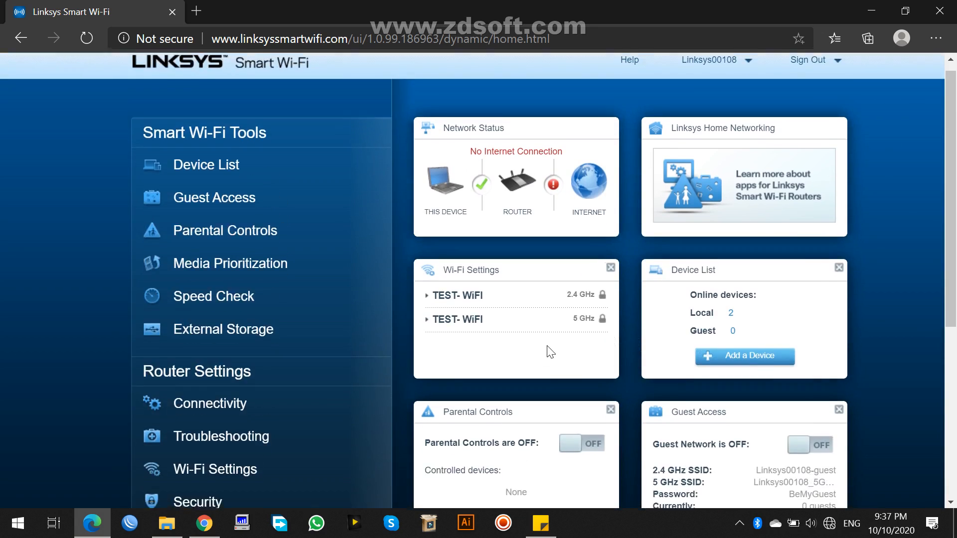
{"action": "scroll", "coordinate": [551, 353], "scroll_direction": "down", "scroll_amount": 1}
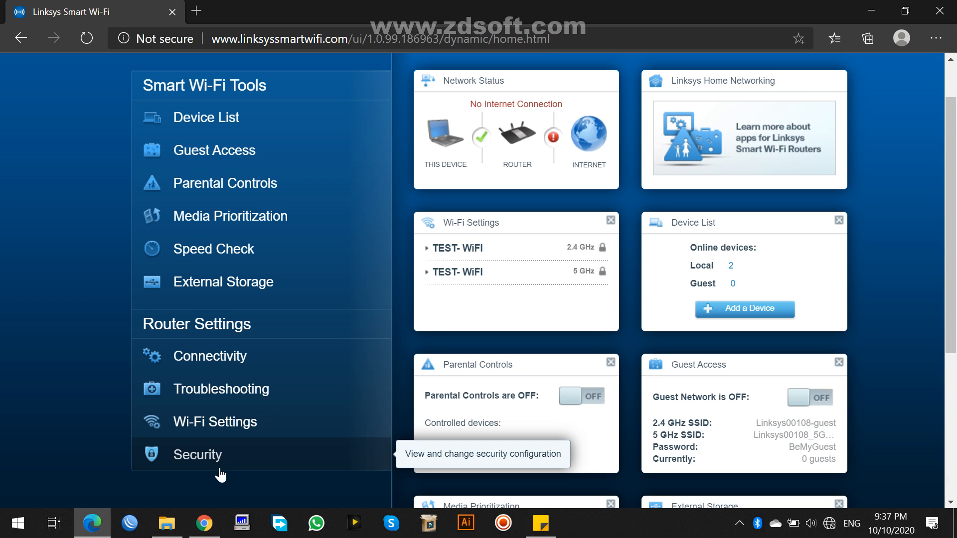
{"action": "scroll", "coordinate": [291, 269], "scroll_direction": "up", "scroll_amount": 2}
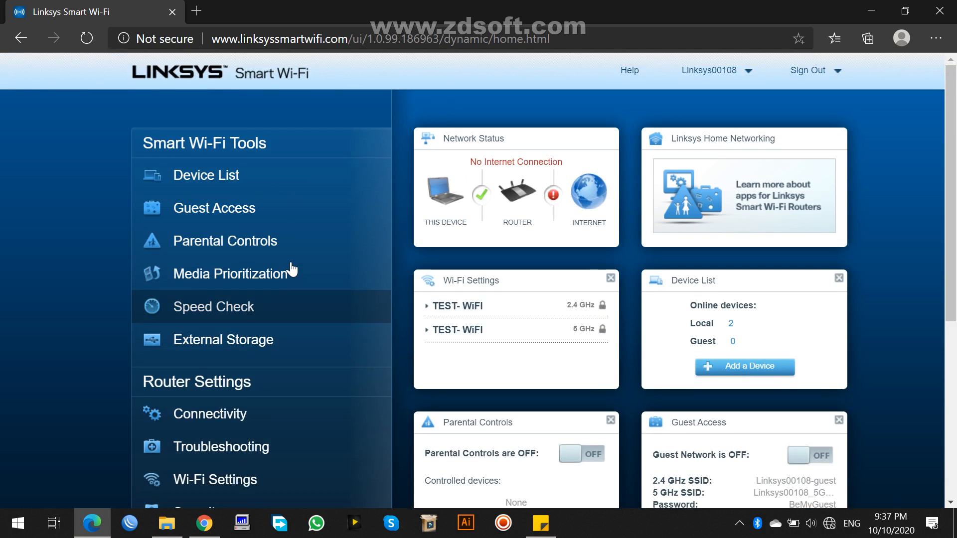
{"action": "scroll", "coordinate": [291, 269], "scroll_direction": "down", "scroll_amount": 3}
{"action": "scroll", "coordinate": [297, 301], "scroll_direction": "up", "scroll_amount": 2}
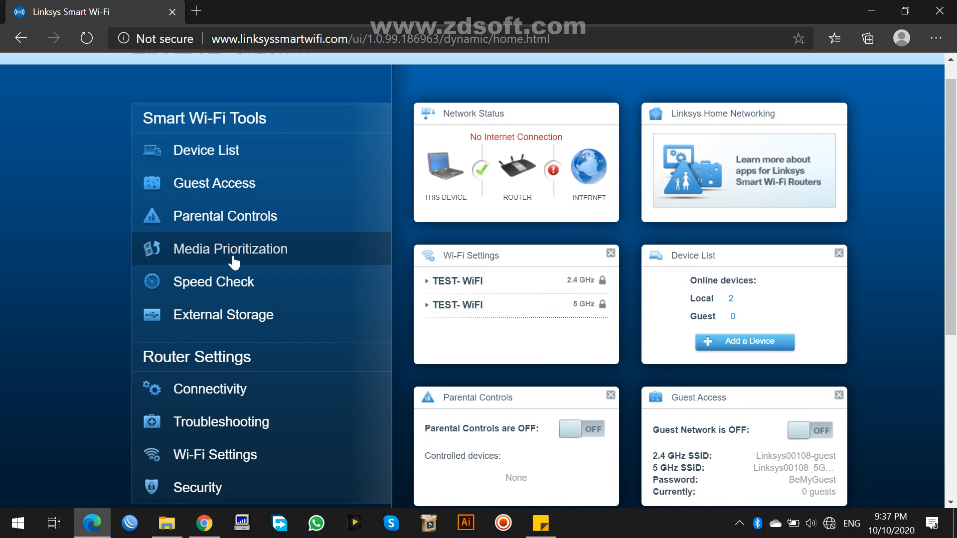
{"action": "scroll", "coordinate": [234, 260], "scroll_direction": "down", "scroll_amount": 1}
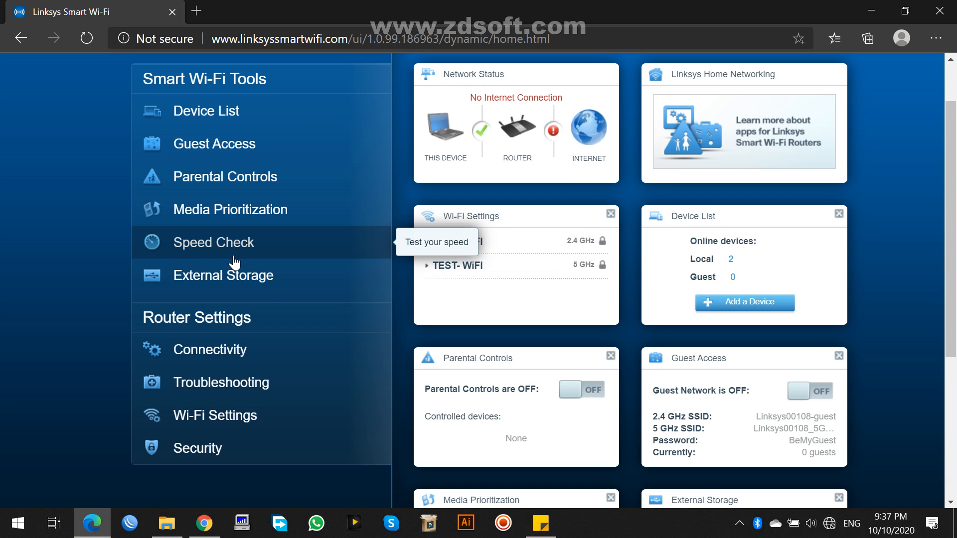
- Open the router's Wi-Fi Settings and set the 2.4 GHz band's Wi-Fi name to WRT
{"action": "left_click", "coordinate": [195, 417]}
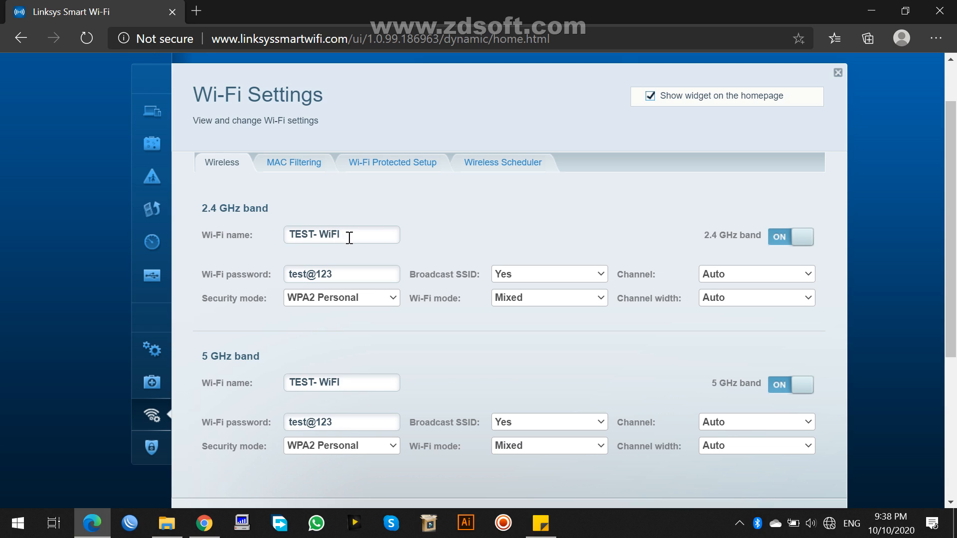
{"action": "left_click_drag", "start_coordinate": [349, 238], "coordinate": [292, 238]}
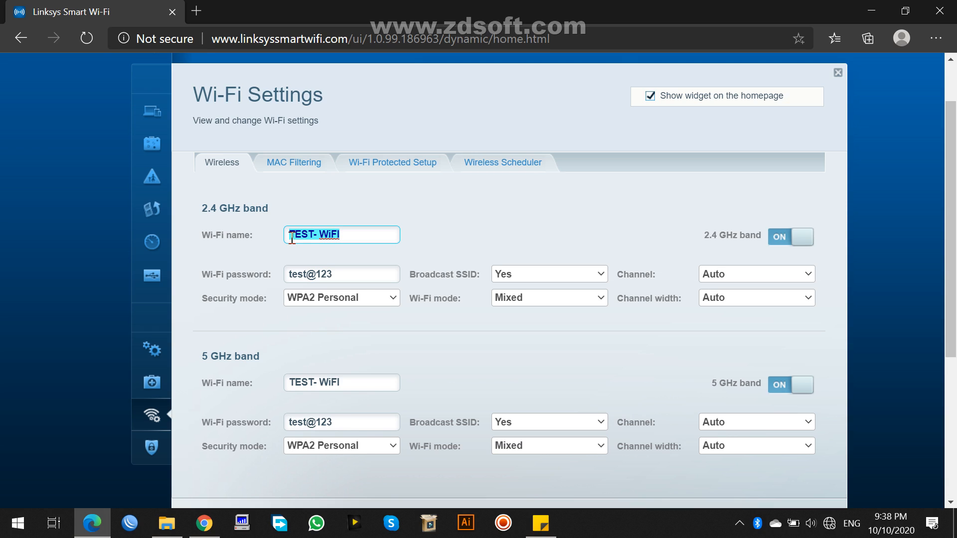
{"action": "type", "text": "WRT"}
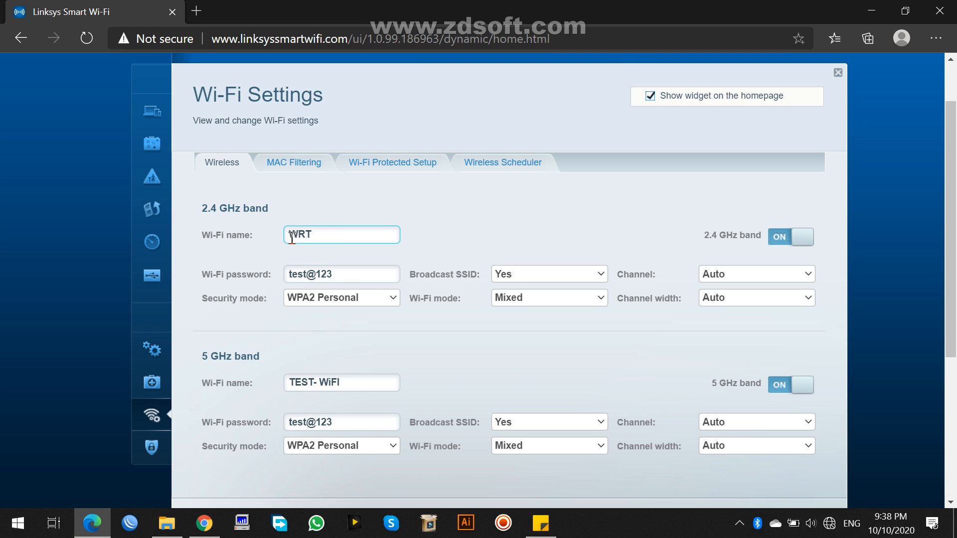
- Replace the 2.4 GHz band's Wi-Fi password with a new one of at least eight characters
{"action": "left_click_drag", "start_coordinate": [347, 279], "coordinate": [282, 279]}
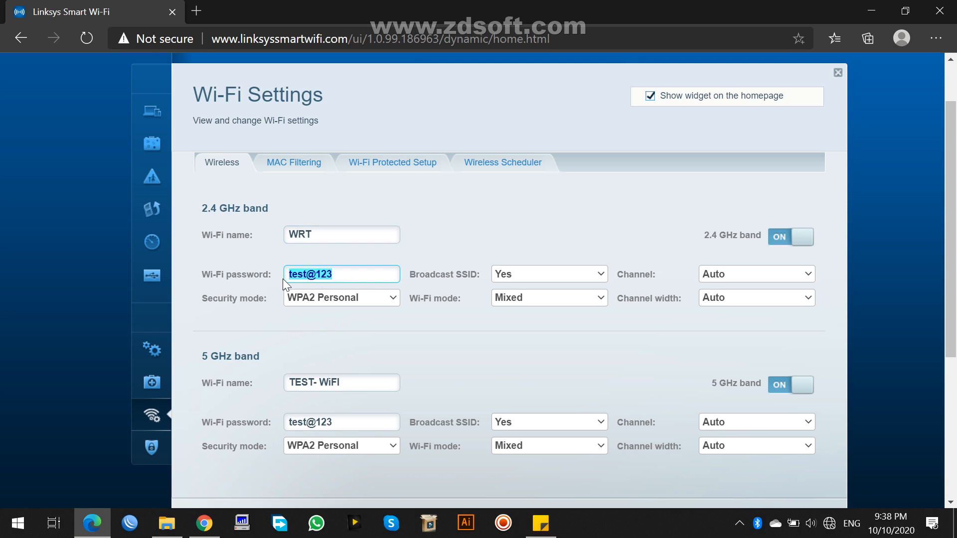
{"action": "left_click_drag", "start_coordinate": [323, 230], "coordinate": [295, 235]}
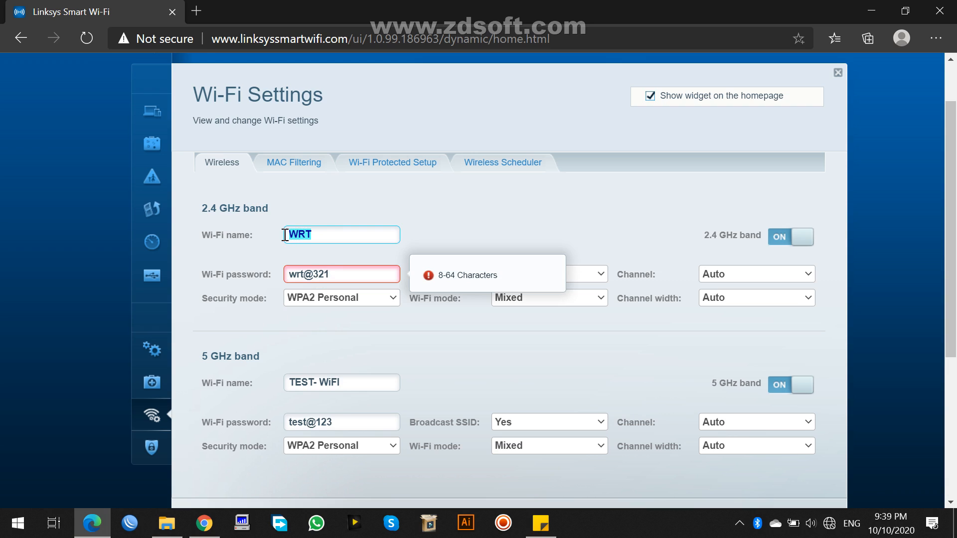
{"action": "left_click", "coordinate": [338, 277]}
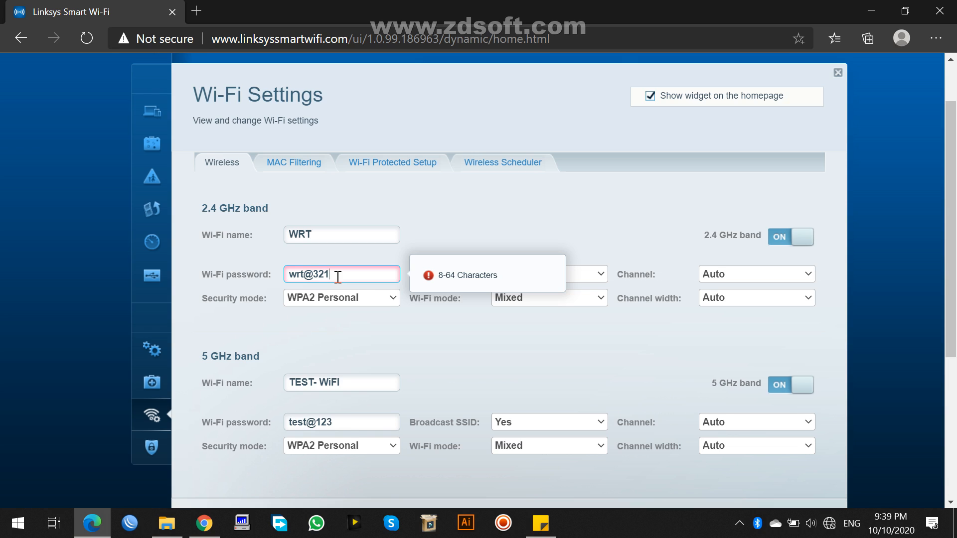
{"action": "key", "text": "BackSpace"}
{"action": "key", "text": "BackSpace"}
{"action": "key", "text": "BackSpace"}
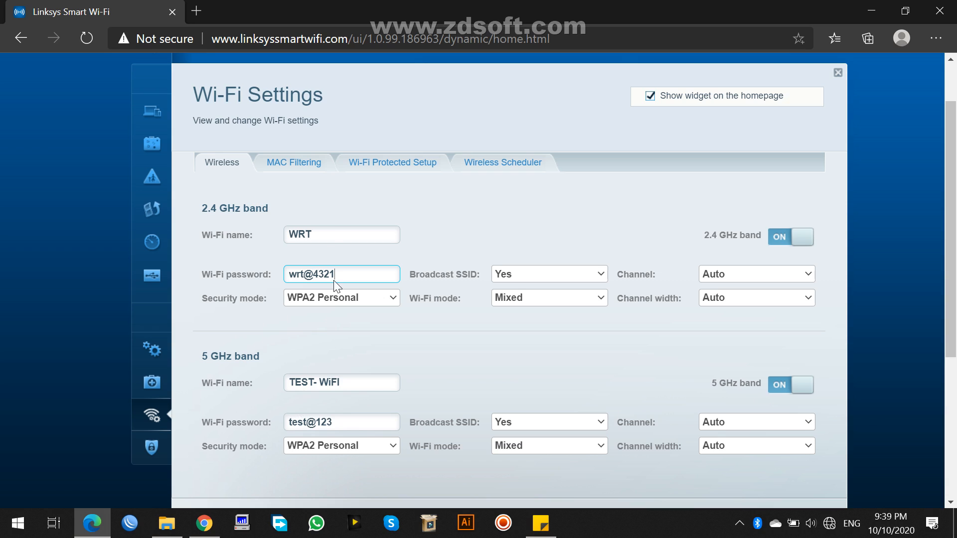
- Copy the 2.4 GHz band's Wi-Fi name WRT and its Wi-Fi password to the 5 GHz band
{"action": "left_click_drag", "start_coordinate": [333, 234], "coordinate": [273, 234]}
{"action": "key", "text": "ctrl+c"}
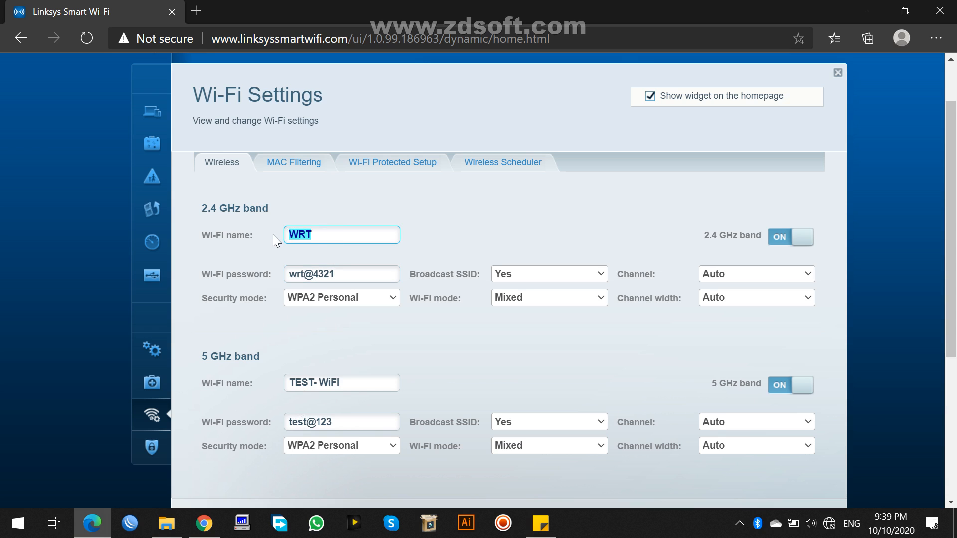
{"action": "left_click_drag", "start_coordinate": [359, 389], "coordinate": [292, 391]}
{"action": "key", "text": "ctrl+v"}
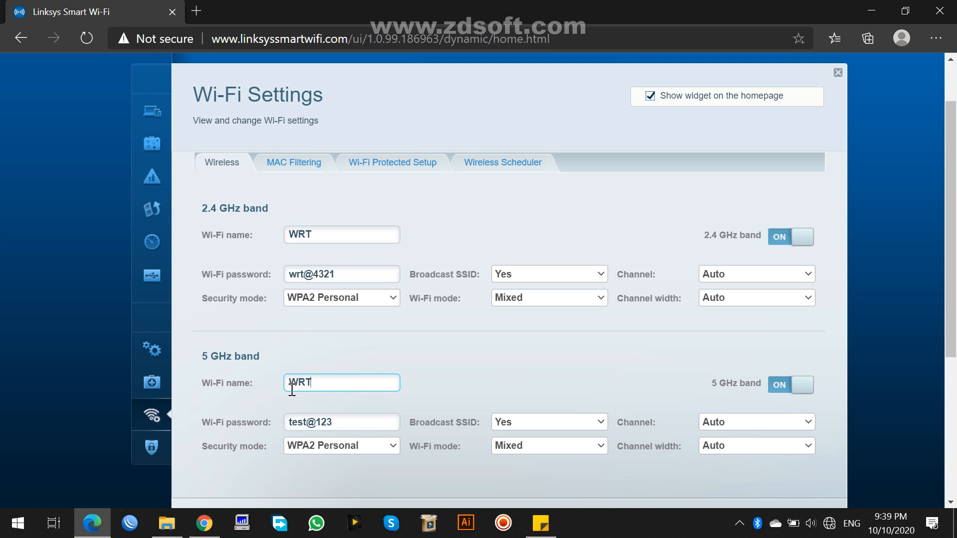
{"action": "left_click_drag", "start_coordinate": [337, 274], "coordinate": [279, 277]}
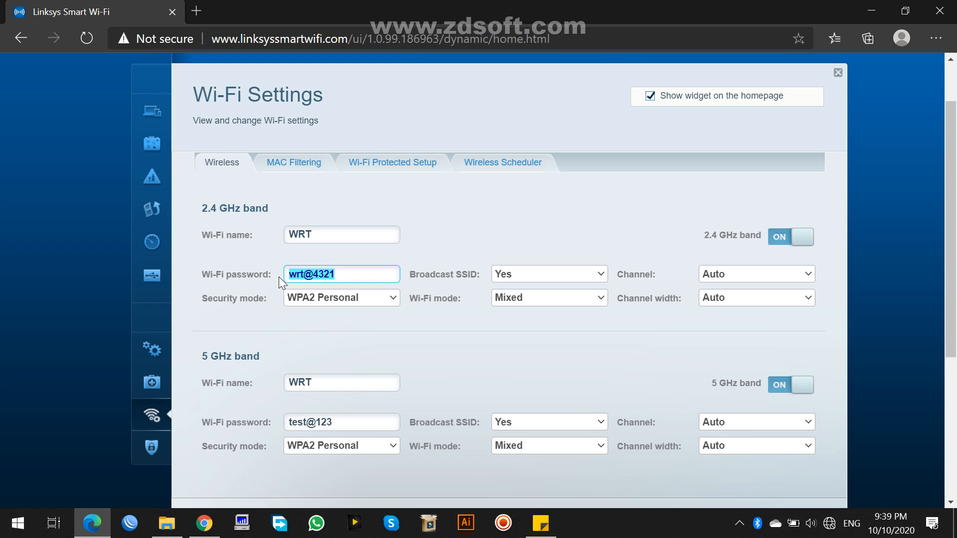
{"action": "left_click_drag", "start_coordinate": [337, 423], "coordinate": [282, 421]}
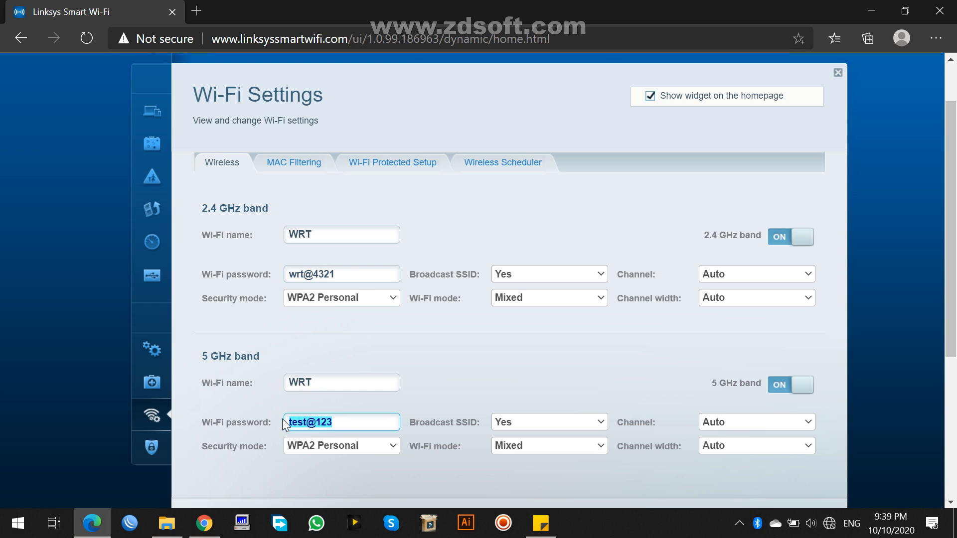
{"action": "key", "text": "ctrl+v"}
{"action": "left_click", "coordinate": [587, 276]}
{"action": "left_click", "coordinate": [541, 333]}
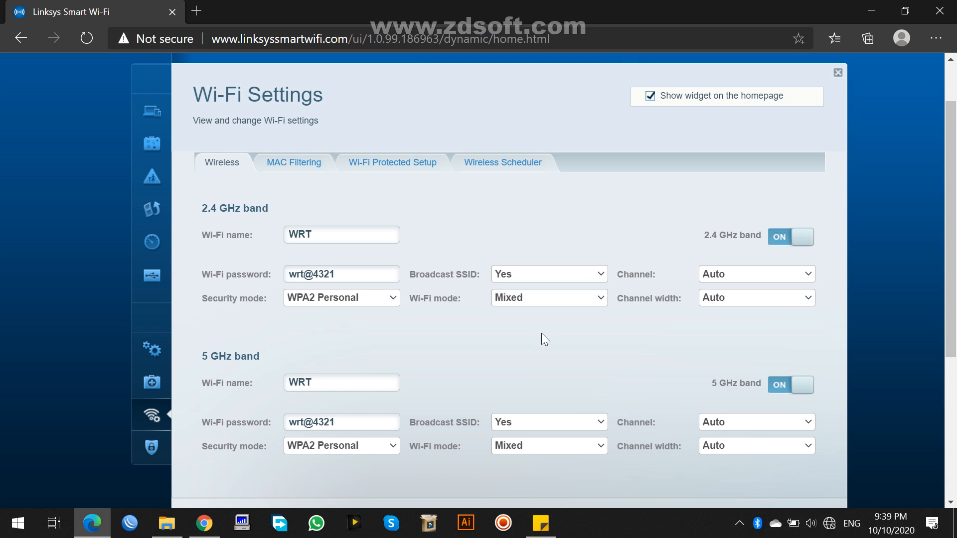
- Apply the new Wi-Fi settings for both bands and confirm the update
{"action": "scroll", "coordinate": [609, 356], "scroll_direction": "down", "scroll_amount": 1}
{"action": "scroll", "coordinate": [608, 356], "scroll_direction": "down", "scroll_amount": 2}
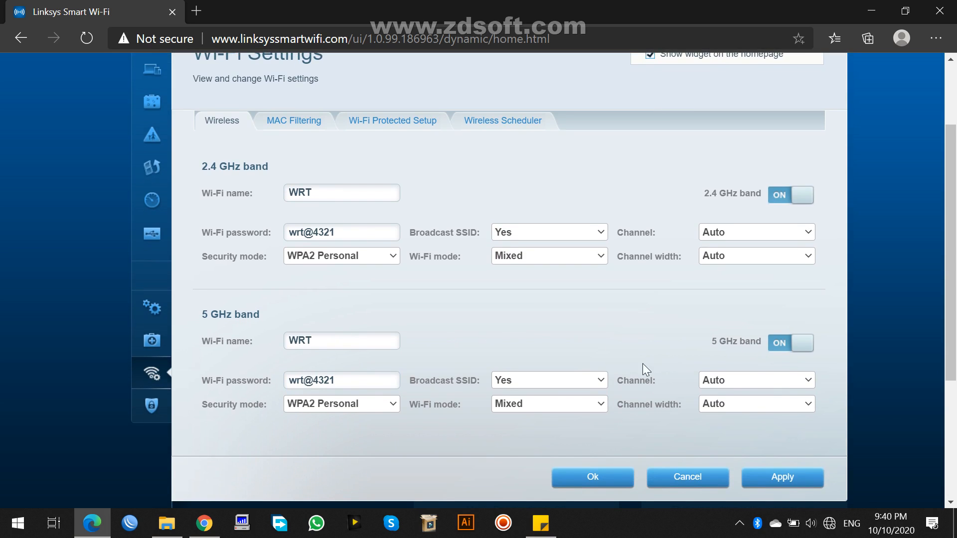
{"action": "left_click", "coordinate": [774, 478]}
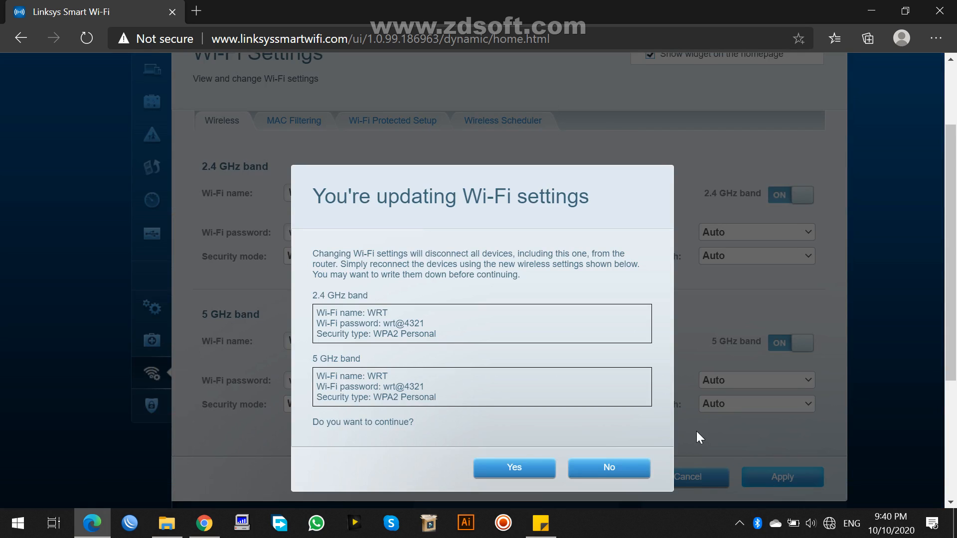
{"action": "left_click", "coordinate": [553, 467]}
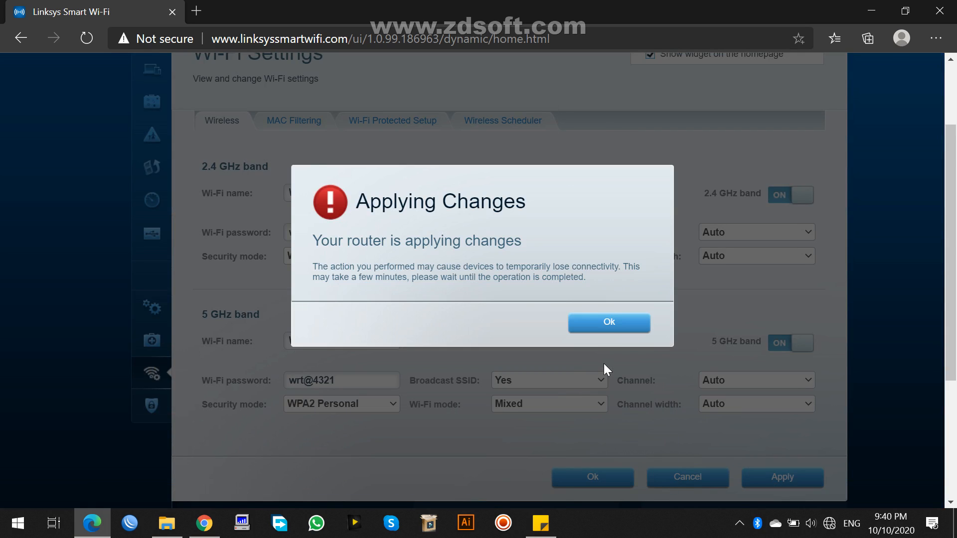
{"action": "left_click", "coordinate": [599, 327]}
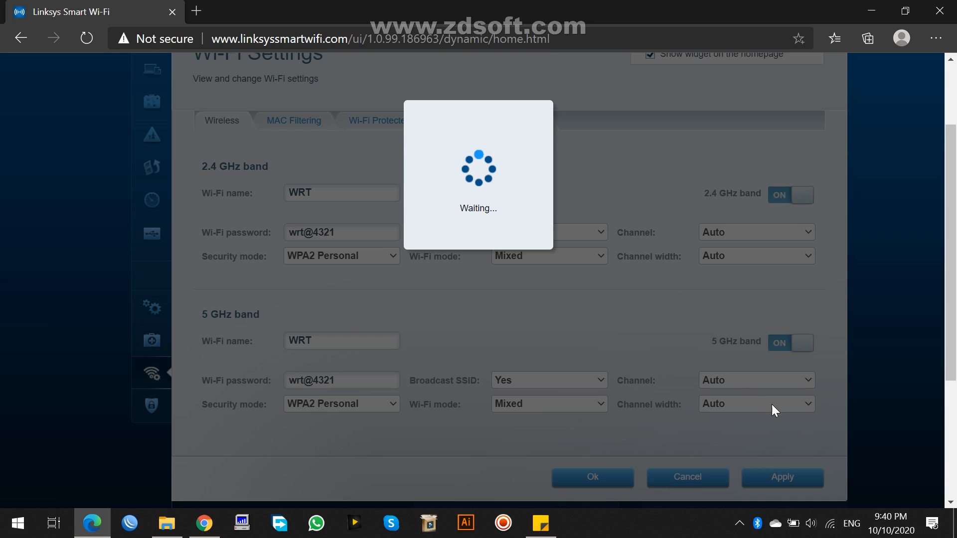
- Connect the computer to the WRT wireless network with its network security key, and reload the router's settings page
{"action": "left_click", "coordinate": [830, 524]}
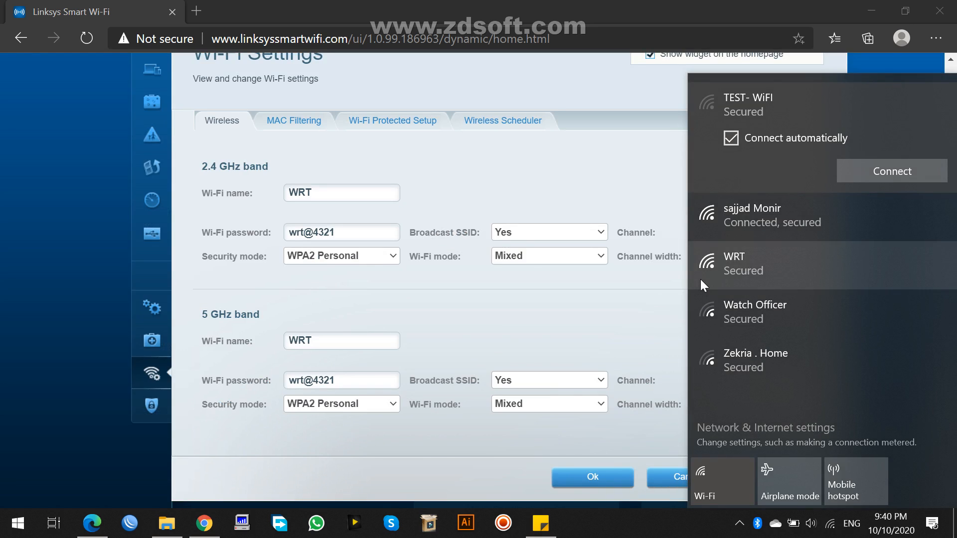
{"action": "left_click", "coordinate": [701, 280]}
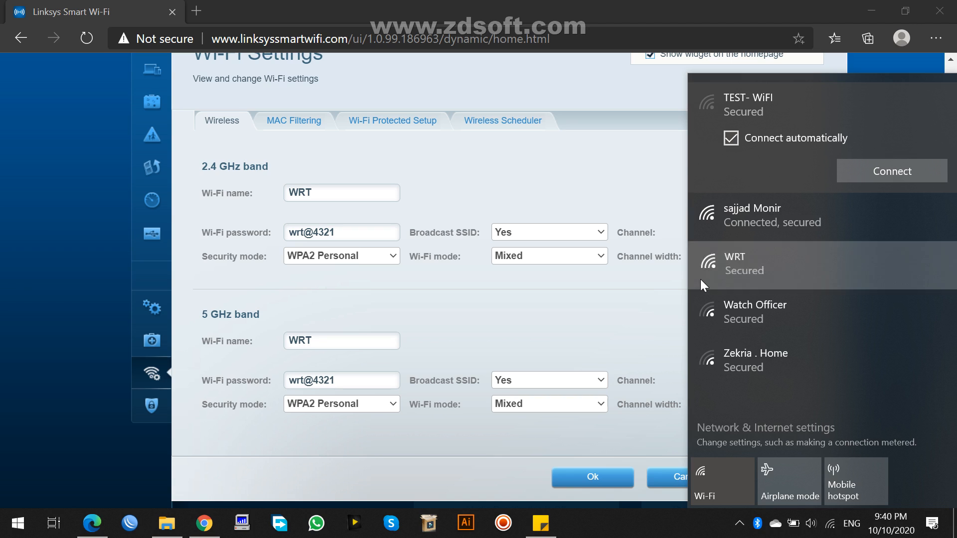
{"action": "left_click", "coordinate": [864, 271]}
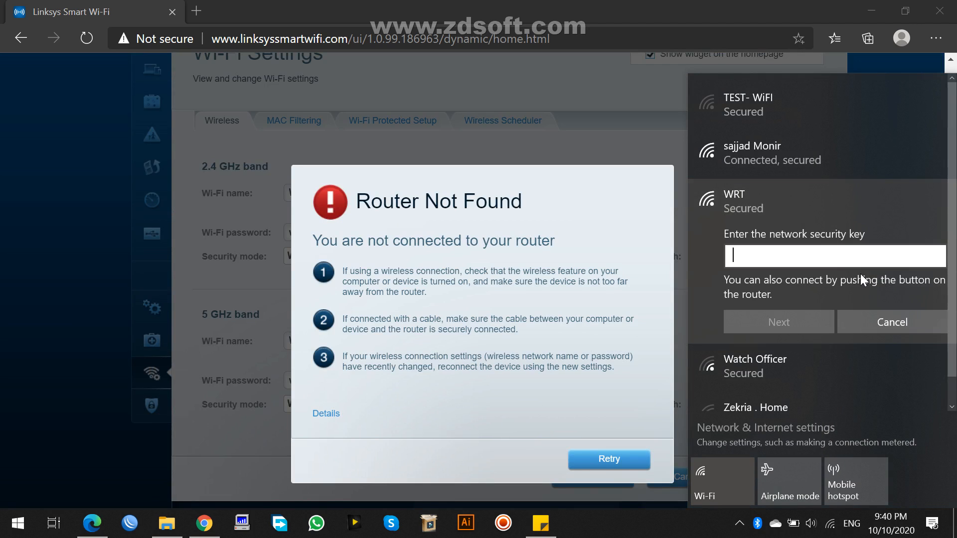
{"action": "key", "text": "Return"}
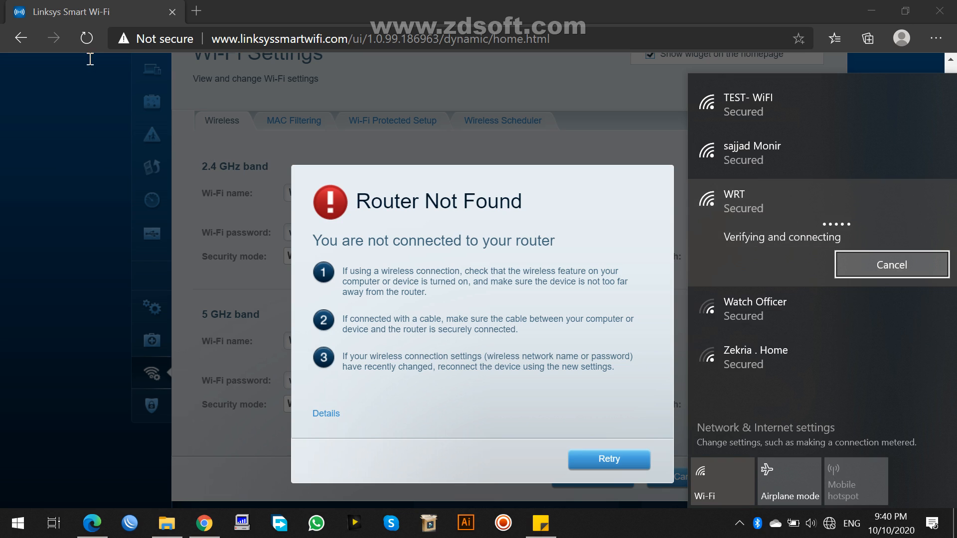
{"action": "left_click", "coordinate": [106, 173]}
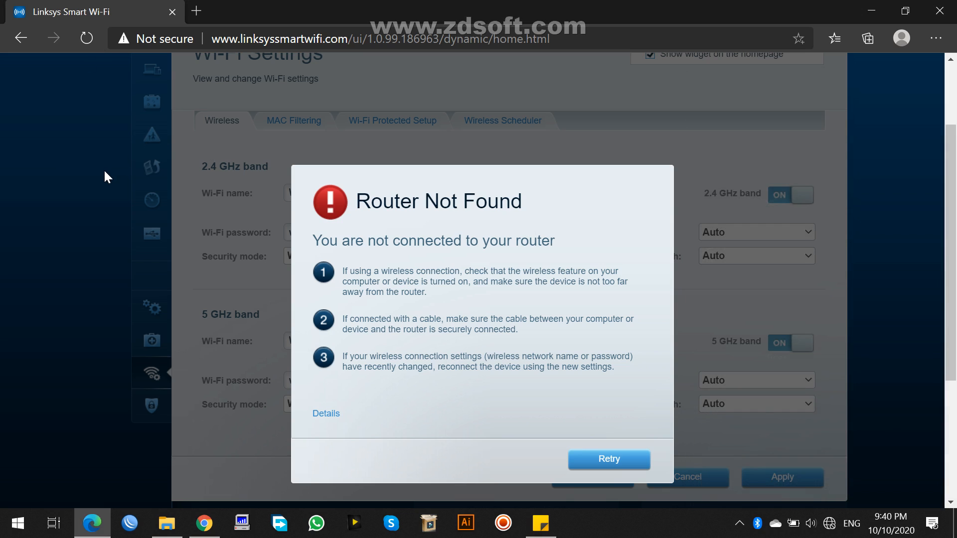
{"action": "left_click", "coordinate": [88, 42]}
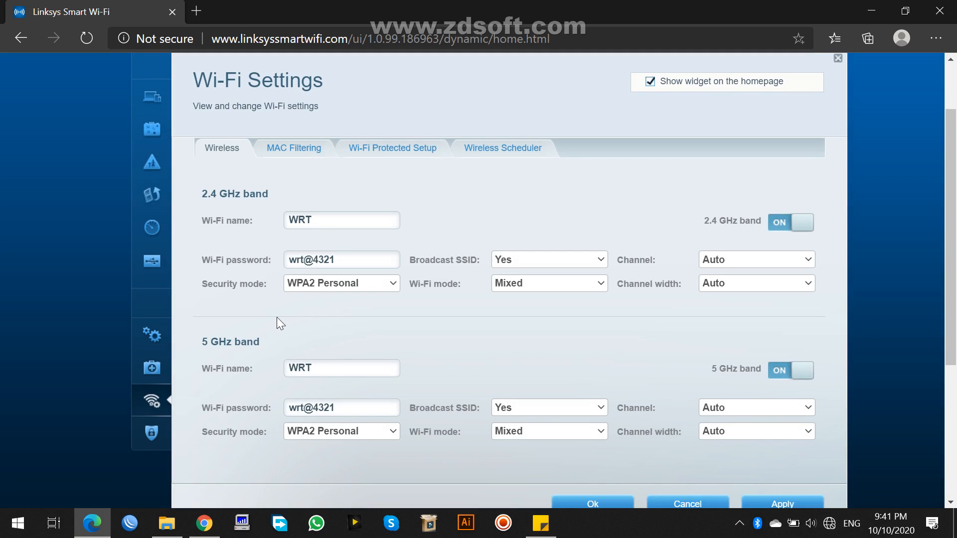
- Enable MAC filtering with WPS disabled, allow access for only the listed MAC addresses, and start and cancel a new address entry
{"action": "scroll", "coordinate": [275, 321], "scroll_direction": "up", "scroll_amount": 1}
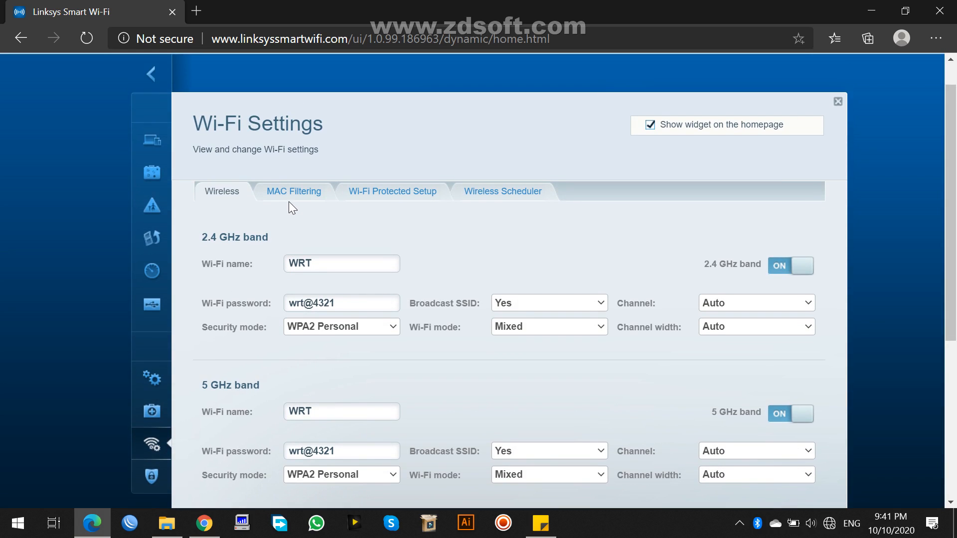
{"action": "left_click", "coordinate": [286, 197]}
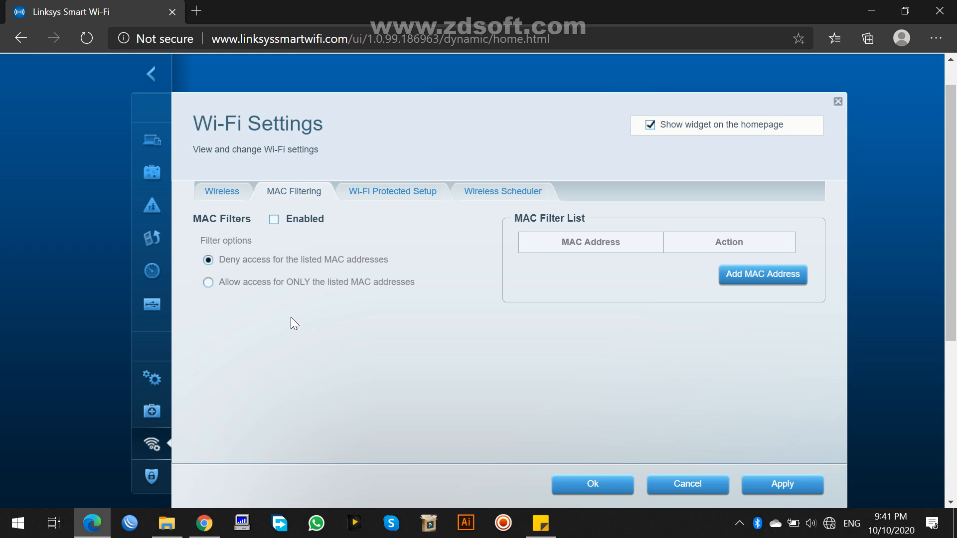
{"action": "left_click", "coordinate": [274, 220]}
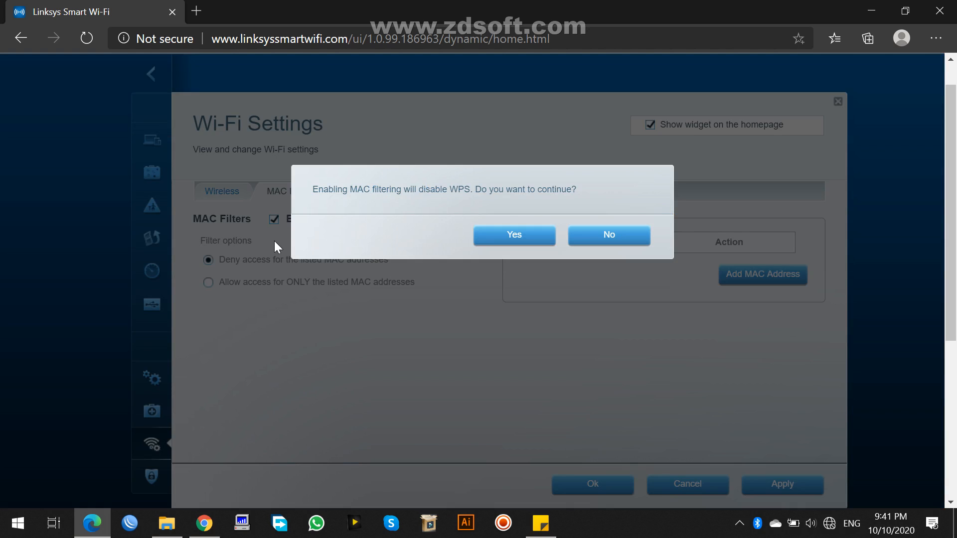
{"action": "left_click", "coordinate": [494, 235]}
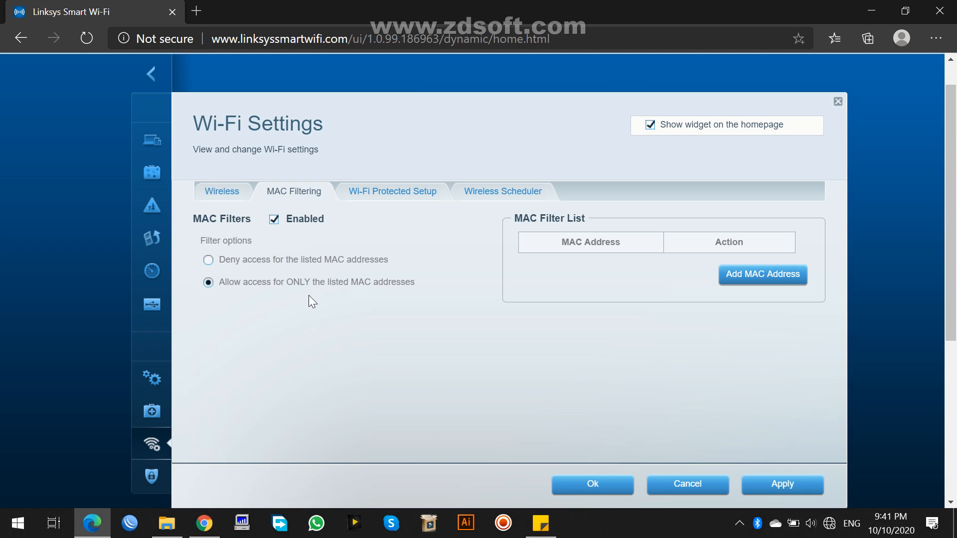
{"action": "left_click", "coordinate": [731, 276]}
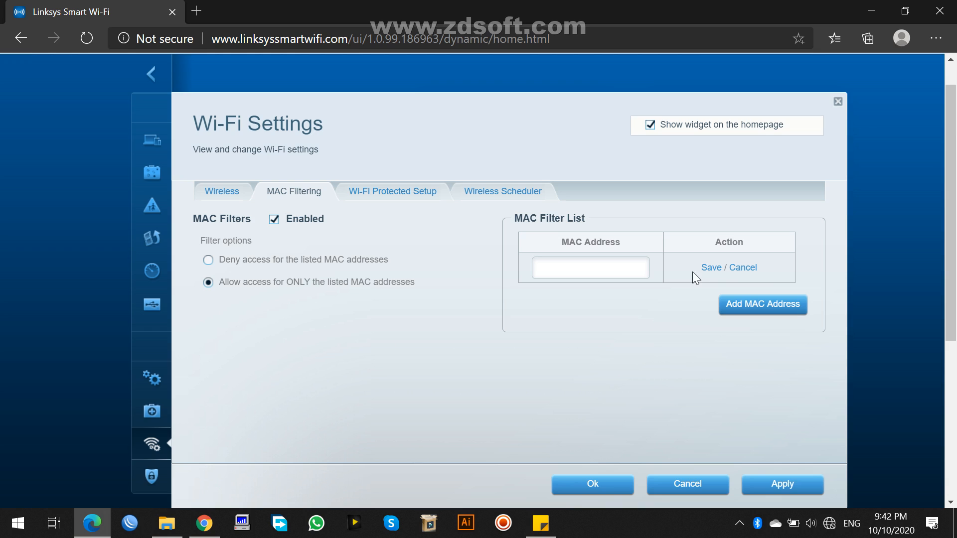
{"action": "left_click", "coordinate": [743, 269]}
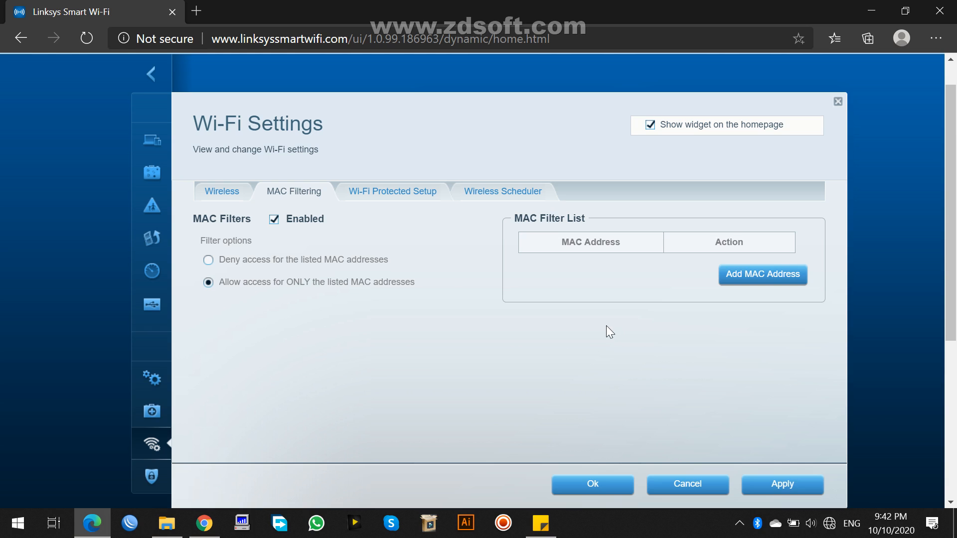
- Open the router's Device List and review the devices on My Network and their status
{"action": "left_click", "coordinate": [155, 141]}
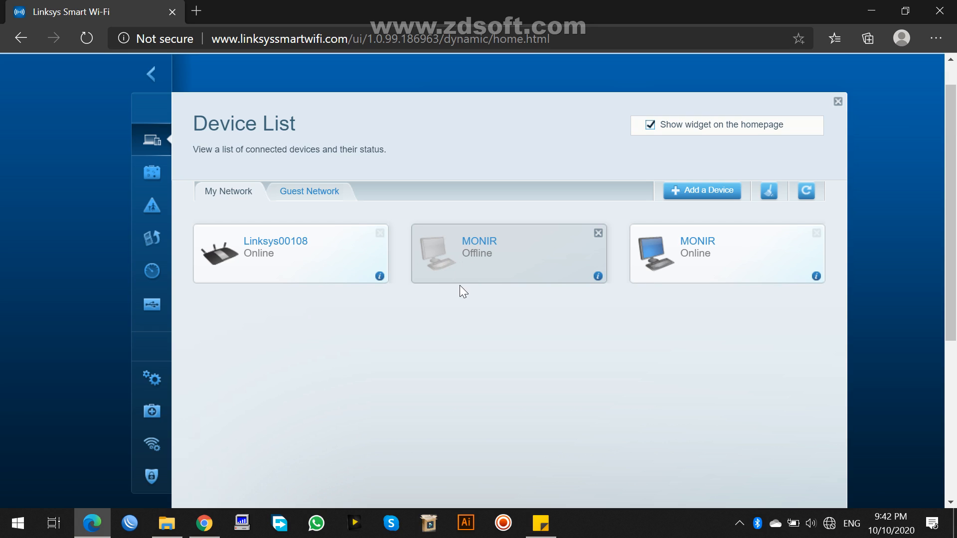
{"action": "scroll", "coordinate": [460, 285], "scroll_direction": "down", "scroll_amount": 2}
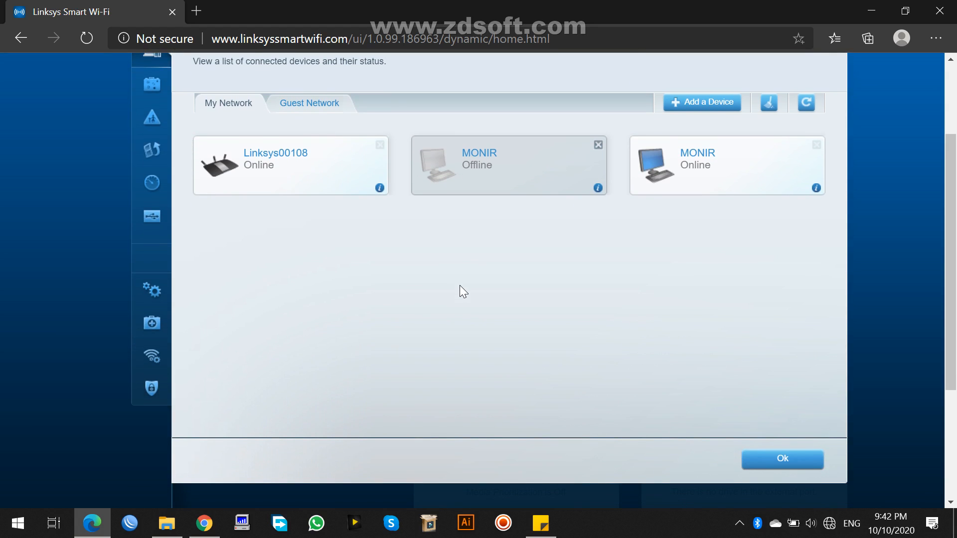
{"action": "scroll", "coordinate": [372, 322], "scroll_direction": "up", "scroll_amount": 3}
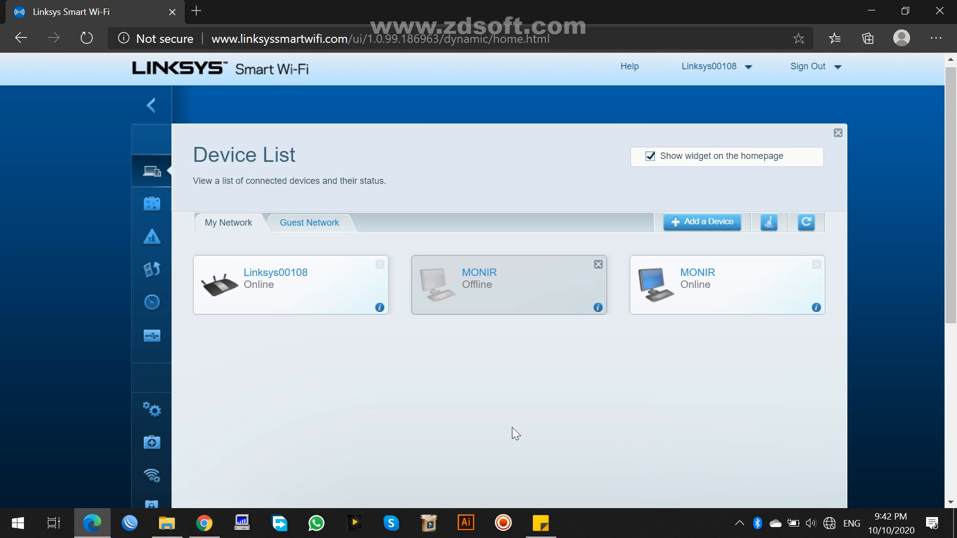
{"action": "scroll", "coordinate": [514, 433], "scroll_direction": "down", "scroll_amount": 3}
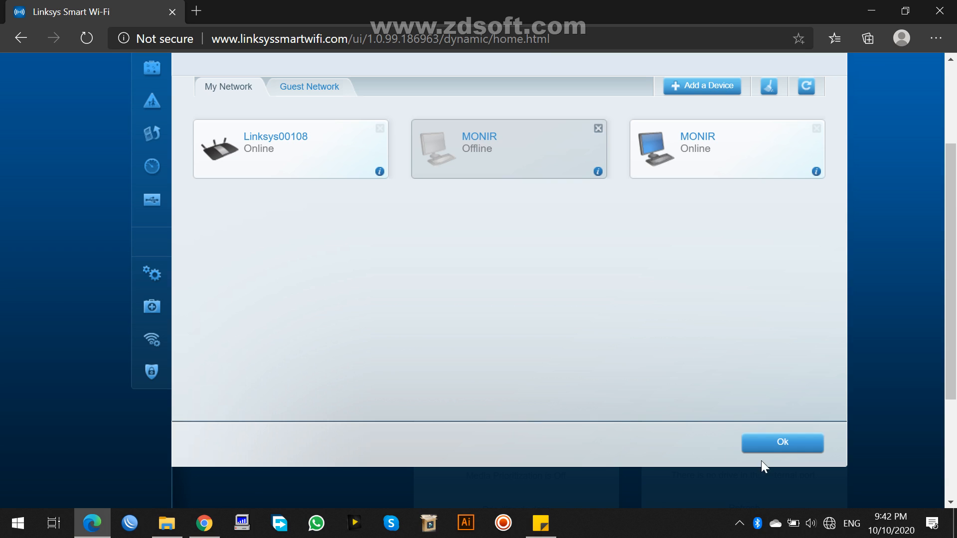
{"action": "left_click", "coordinate": [740, 523]}
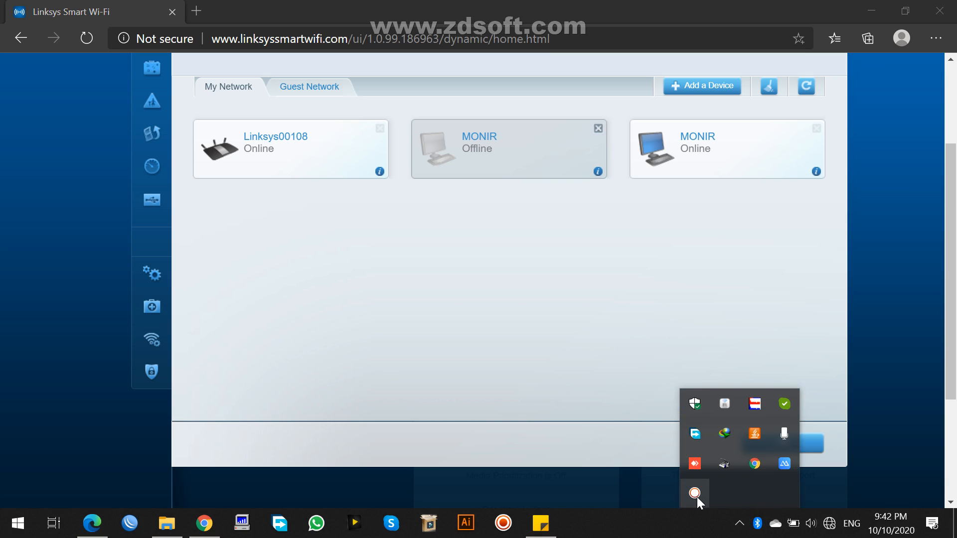